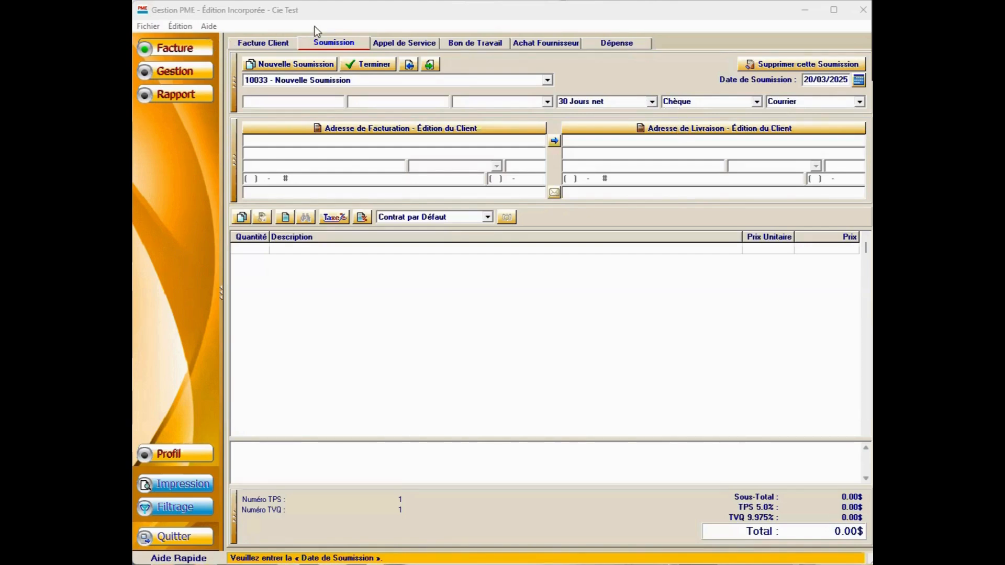
Step: Create a new Soumission, leaving its reference and employee fields blank
{"action": "left_click", "coordinate": [304, 71]}
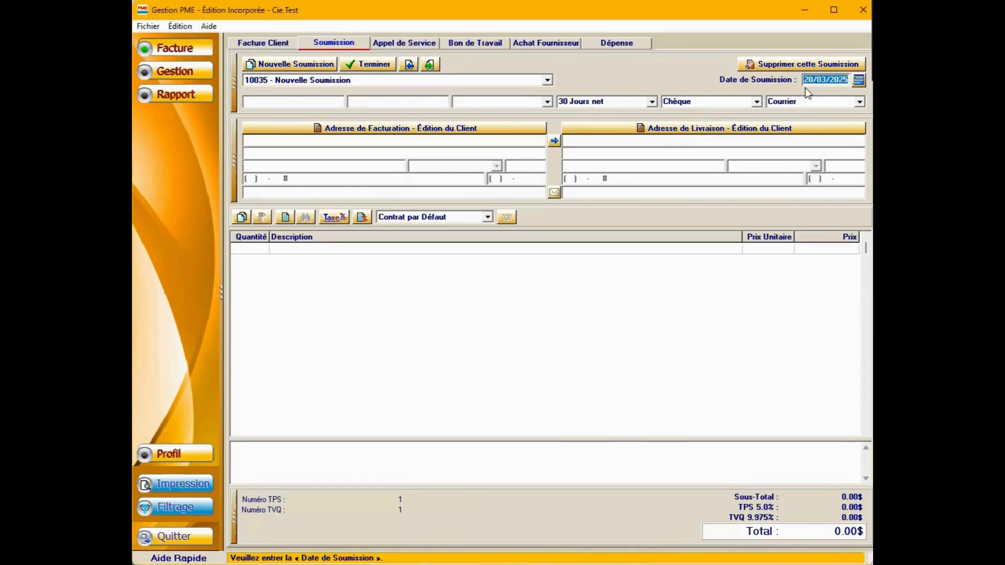
{"action": "left_click", "coordinate": [324, 100]}
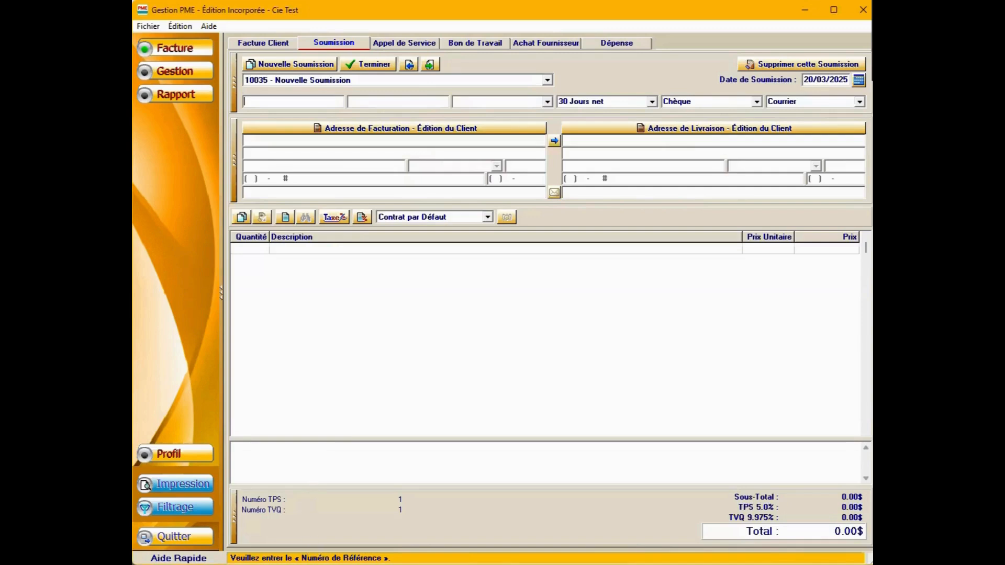
{"action": "left_click", "coordinate": [388, 103]}
{"action": "left_click", "coordinate": [491, 105]}
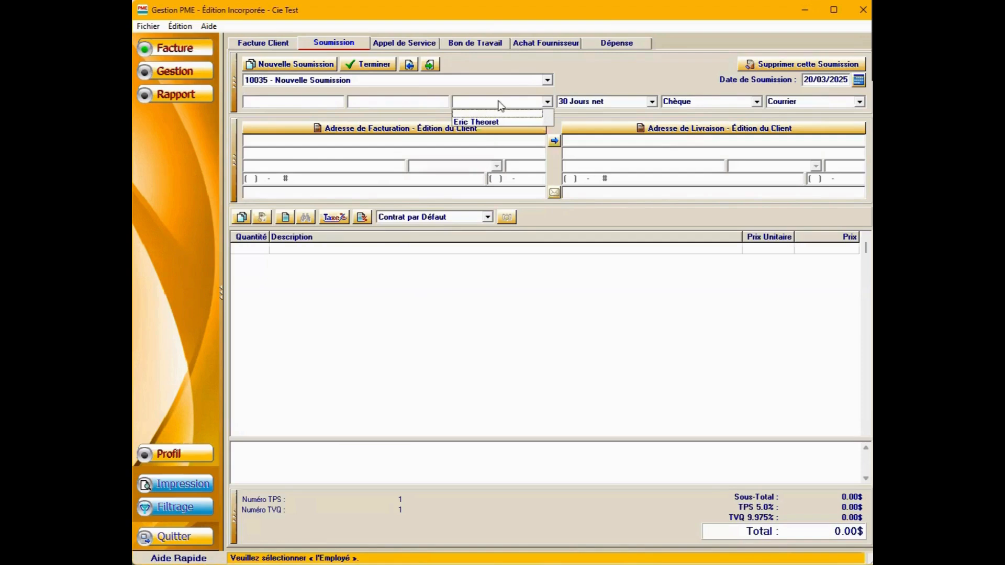
{"action": "left_click", "coordinate": [498, 106]}
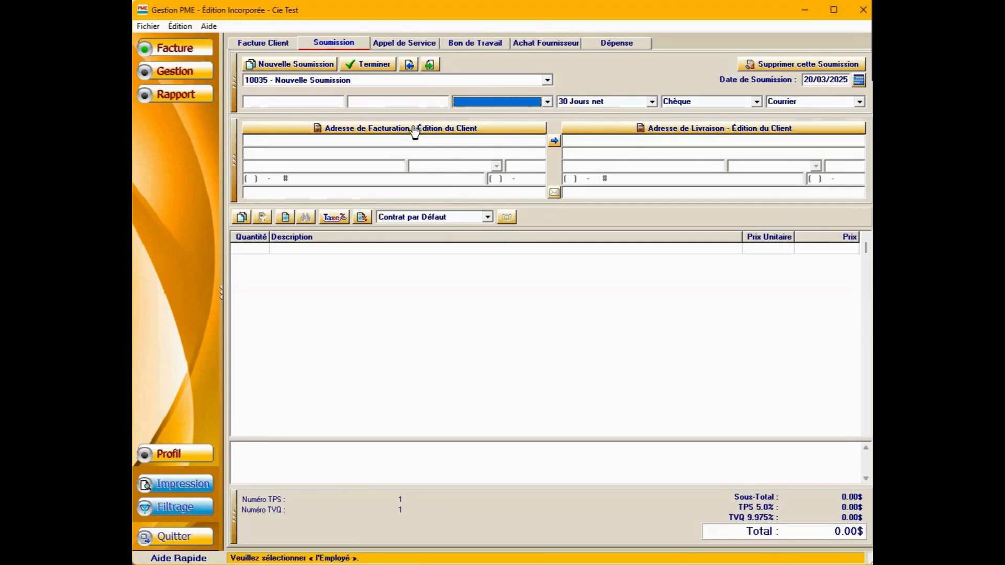
Step: Set Informatique inc. as the quote's billing client and copy the billing address to the delivery address
{"action": "left_click", "coordinate": [388, 130]}
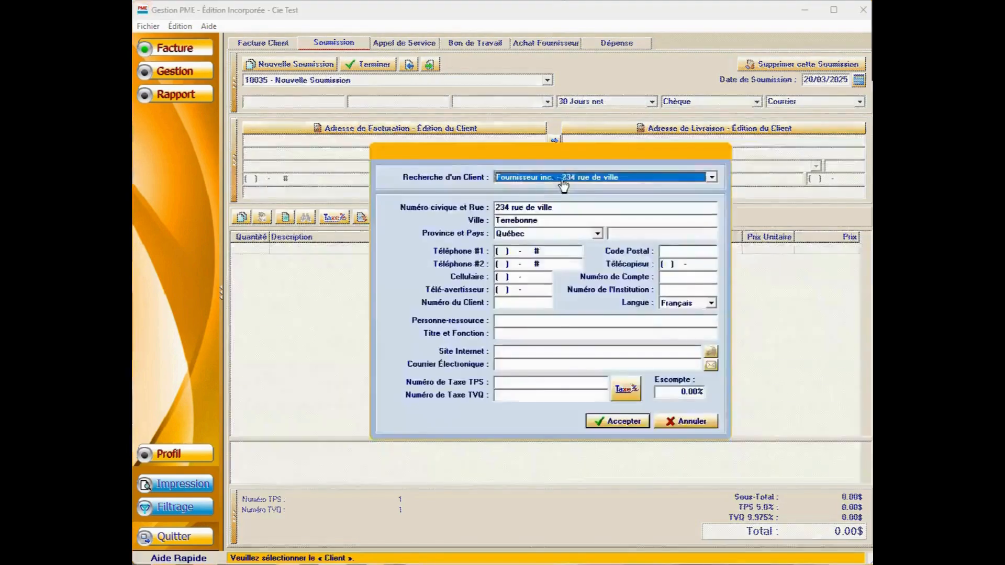
{"action": "left_click", "coordinate": [560, 178]}
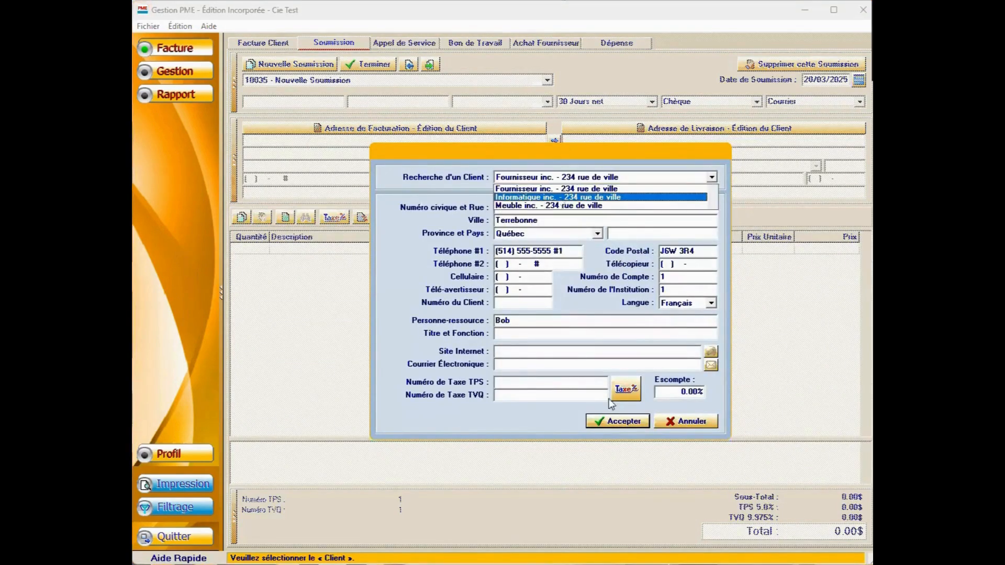
{"action": "left_click", "coordinate": [626, 422]}
{"action": "left_click", "coordinate": [629, 422]}
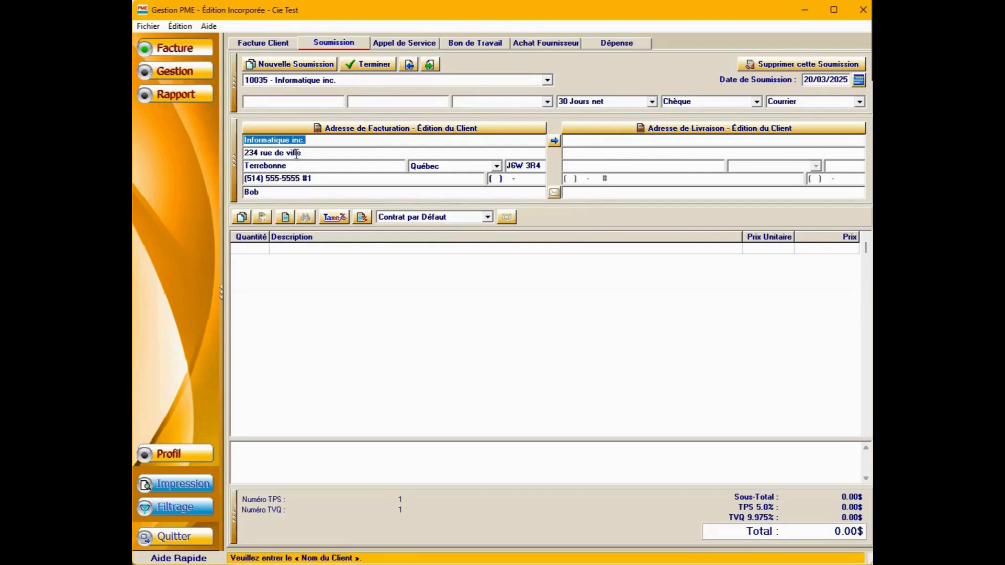
{"action": "left_click", "coordinate": [555, 140]}
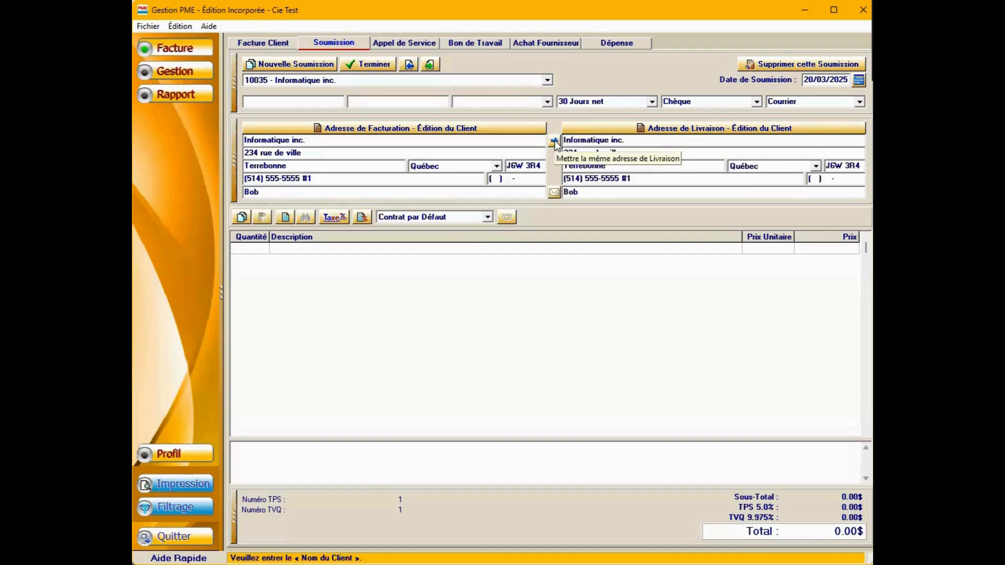
Step: Add an item line to the quote with quantity 1 of "12 - Ordinateur"
{"action": "left_click", "coordinate": [242, 218]}
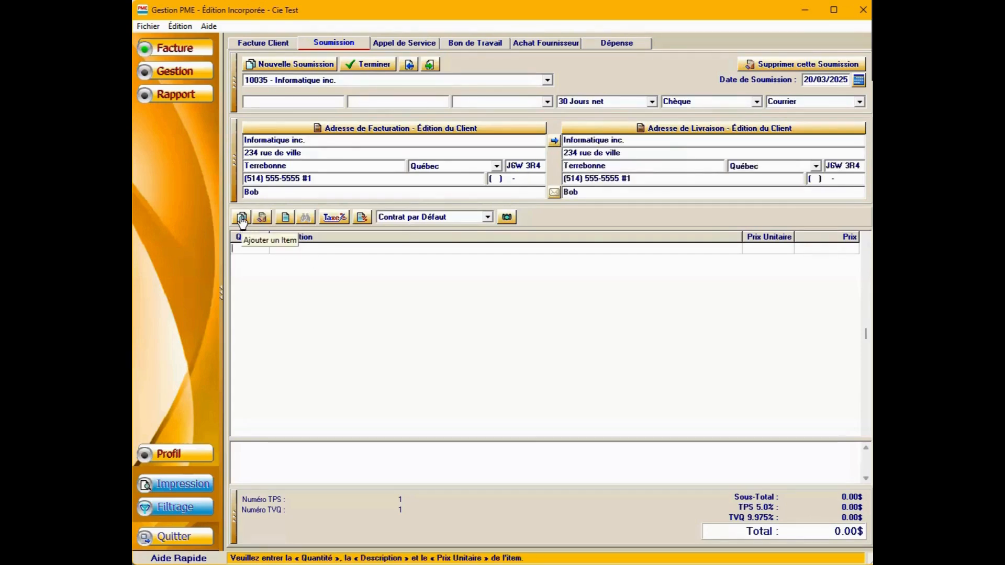
{"action": "left_click", "coordinate": [307, 250]}
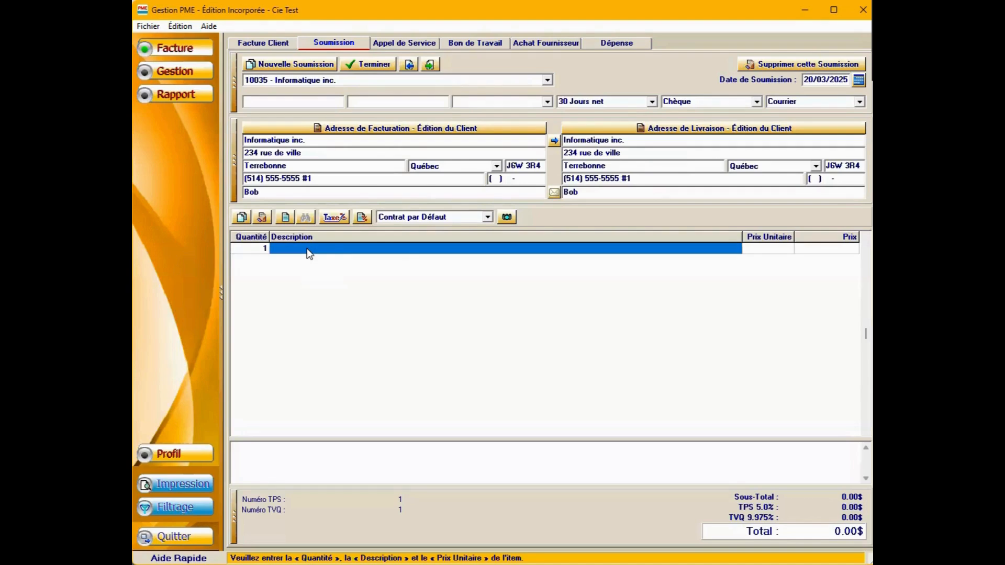
{"action": "type", "text": "12 - Ordinateur"}
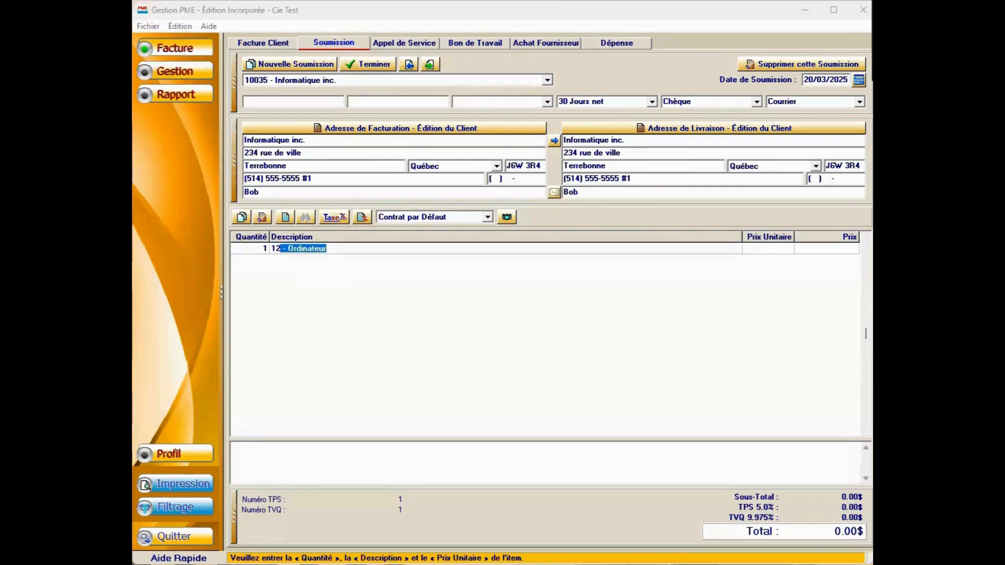
{"action": "key", "text": "Return"}
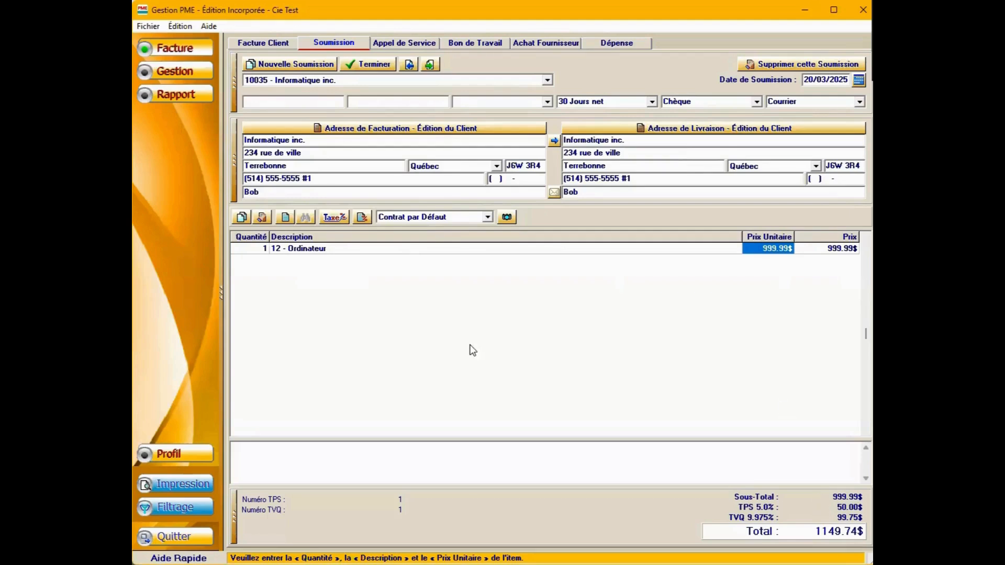
Step: Review the quote's print preview from top to bottom, then return to editing the quote
{"action": "left_click", "coordinate": [194, 489]}
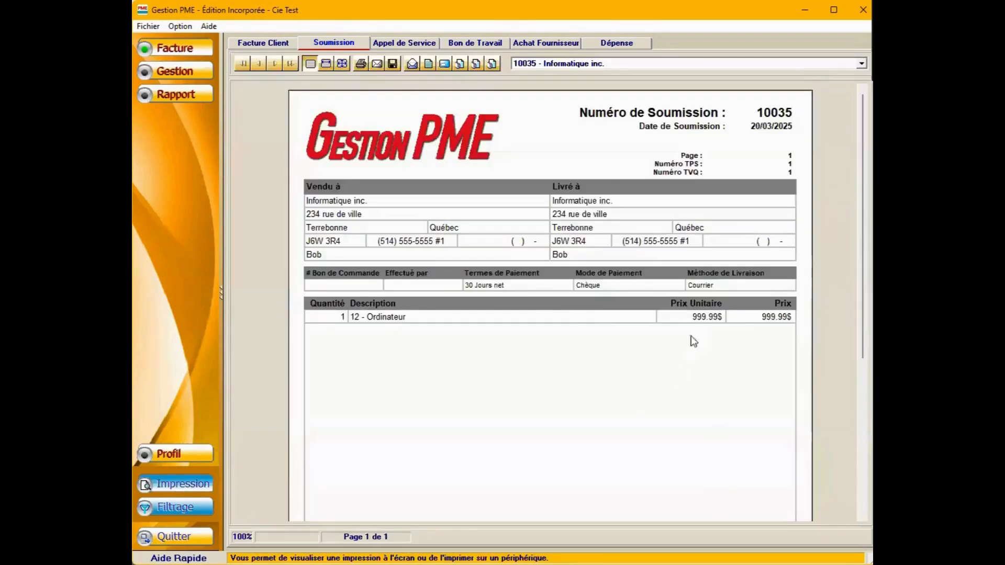
{"action": "scroll", "coordinate": [580, 305], "scroll_direction": "down", "scroll_amount": 4}
{"action": "scroll", "coordinate": [579, 302], "scroll_direction": "up", "scroll_amount": 1}
{"action": "scroll", "coordinate": [576, 304], "scroll_direction": "up", "scroll_amount": 3}
{"action": "left_click", "coordinate": [178, 483]}
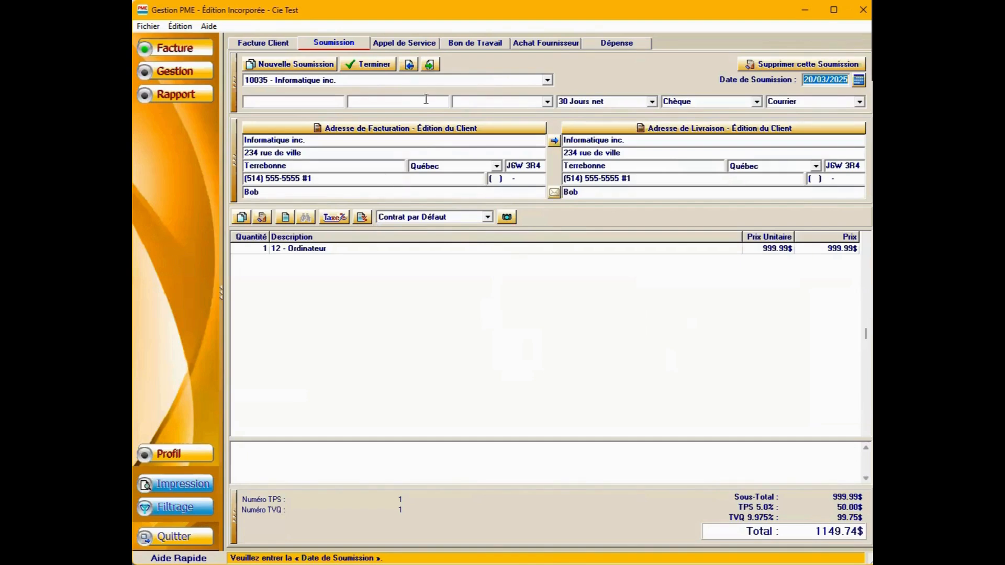
Step: Transfer the quote to a Bon de Travail and open the resulting work order
{"action": "left_click", "coordinate": [430, 65]}
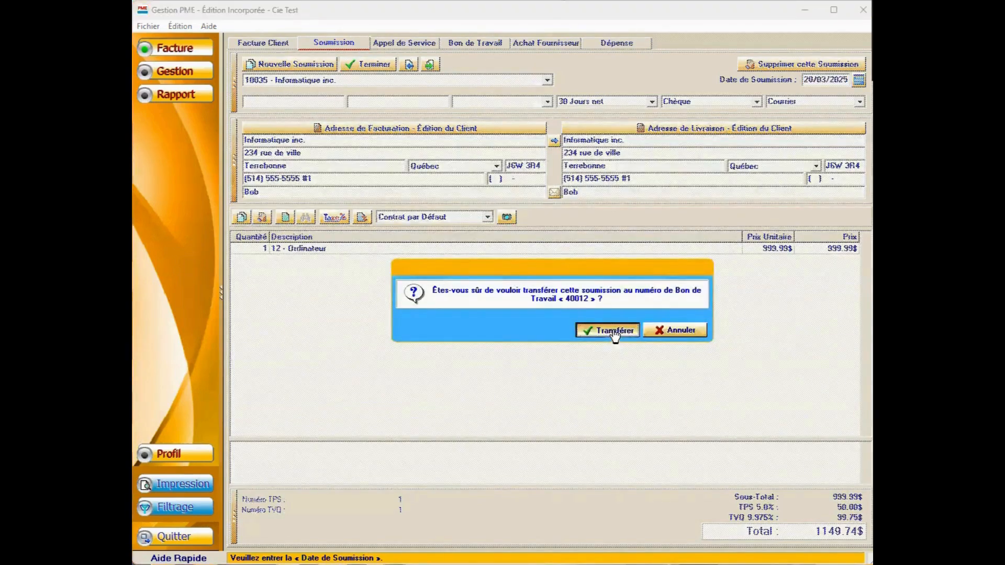
{"action": "key", "text": "Return"}
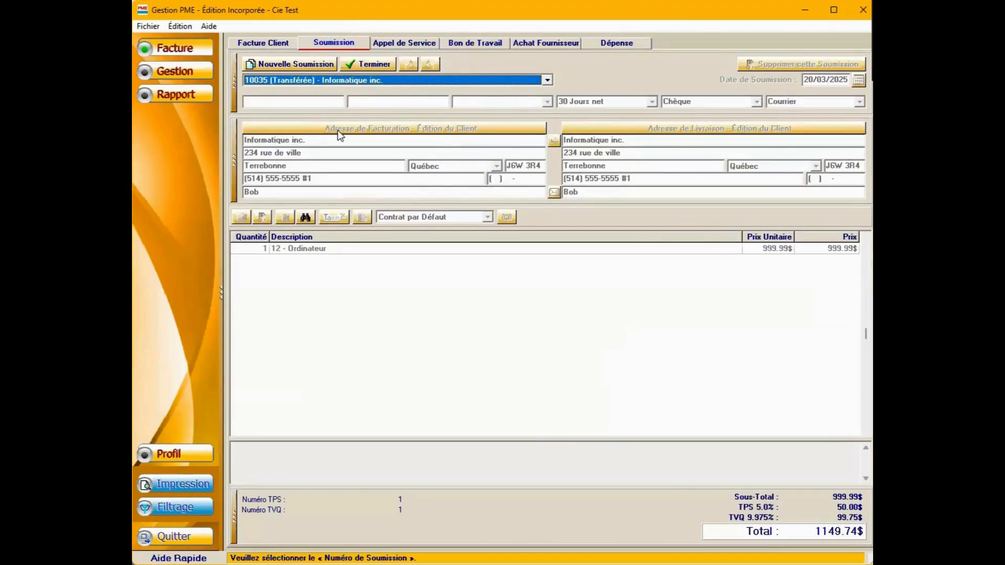
{"action": "left_click", "coordinate": [305, 218]}
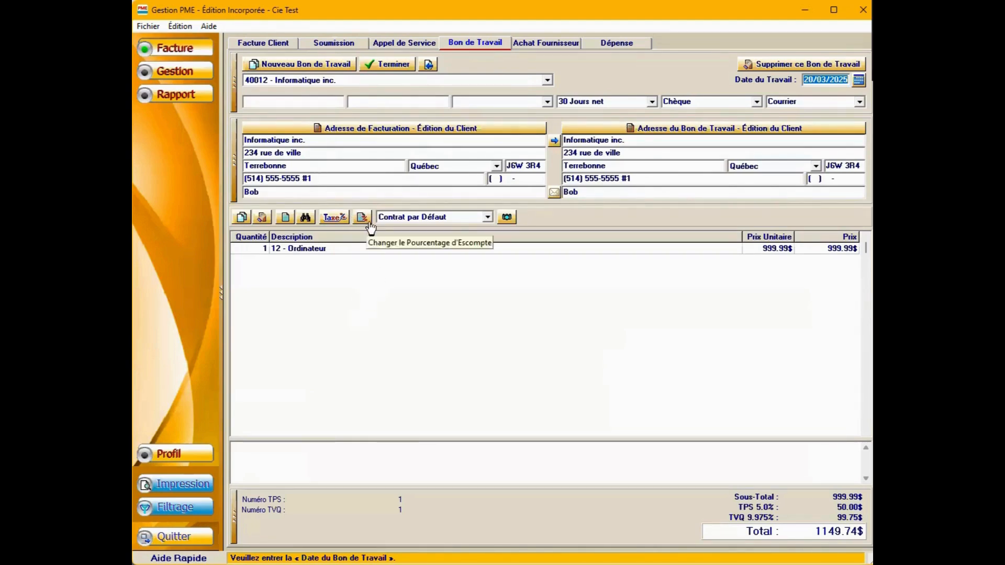
Step: Enter "Carte graphique de base" as the work performed on the work order
{"action": "left_click", "coordinate": [290, 448]}
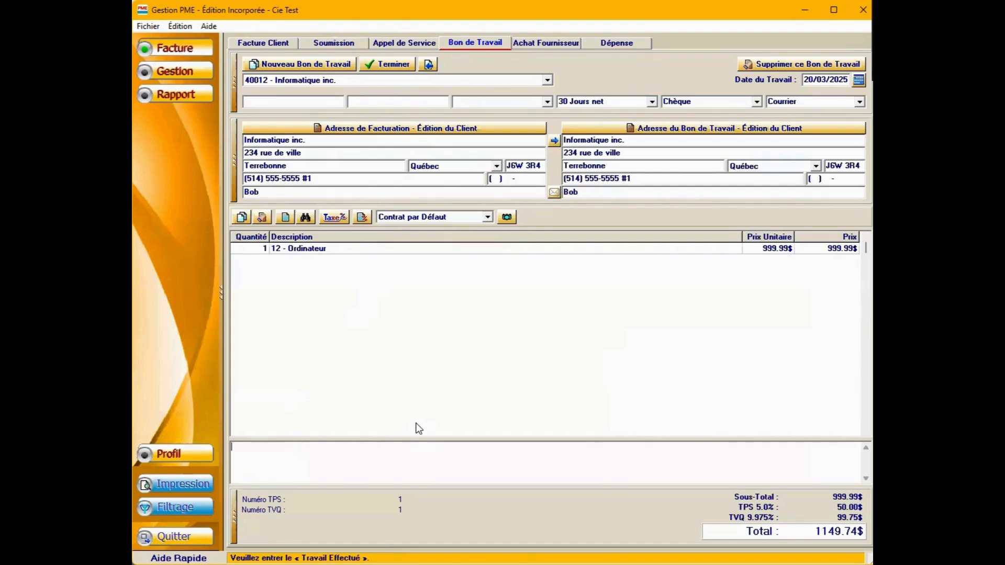
{"action": "type", "text": "Carte graphique de base"}
{"action": "left_click", "coordinate": [450, 385]}
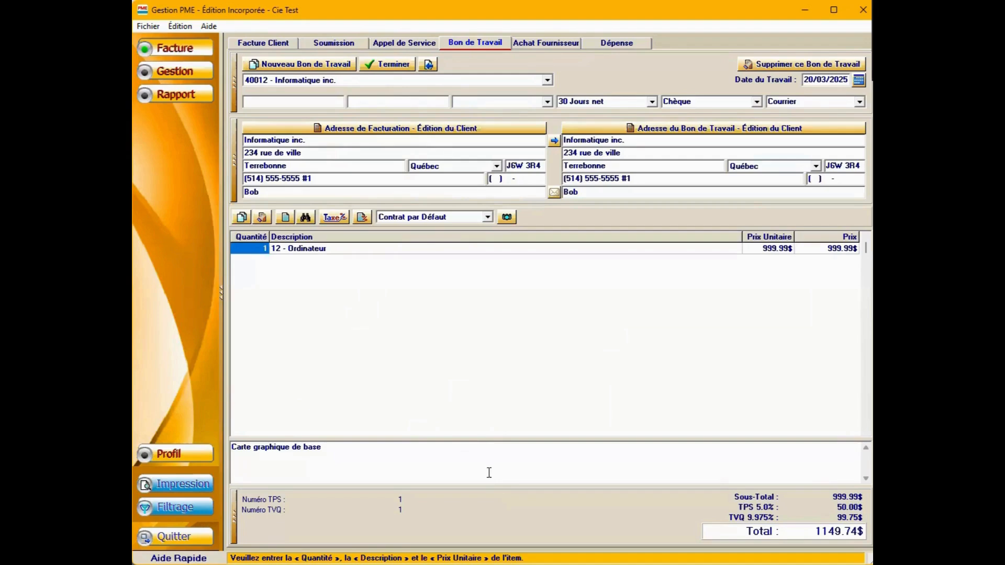
Step: Transfer the work order to a customer invoice and open that invoice
{"action": "left_click", "coordinate": [430, 64]}
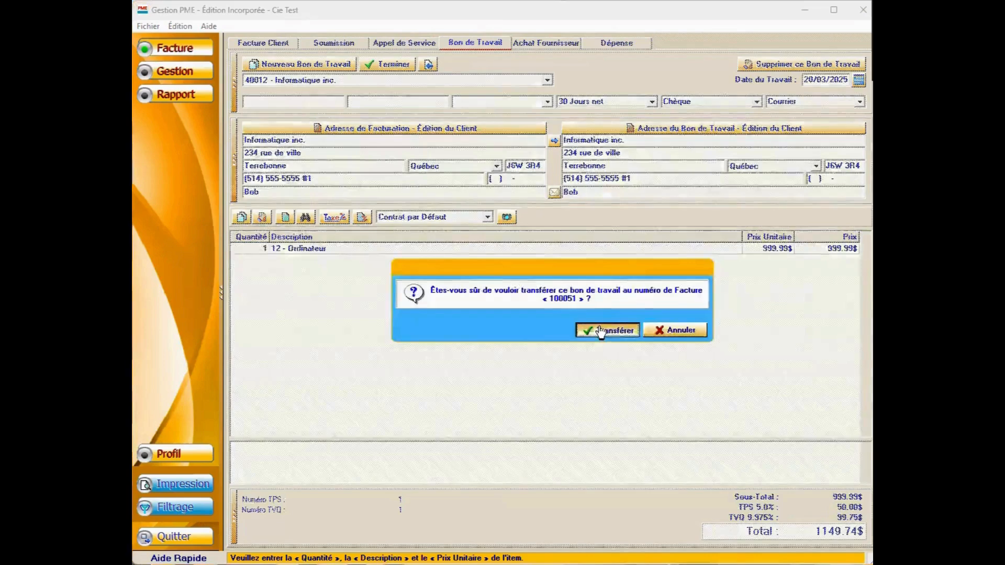
{"action": "key", "text": "Return"}
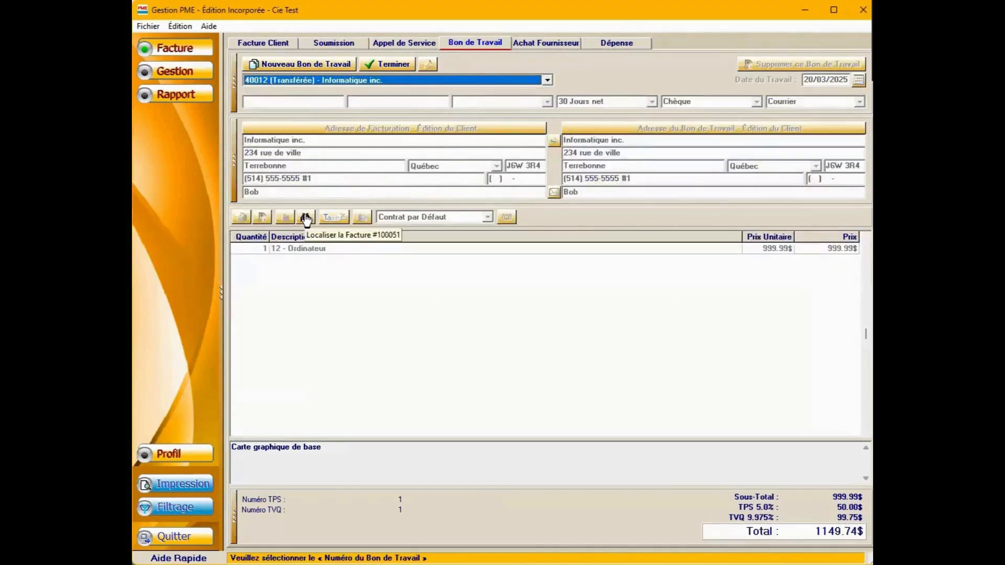
{"action": "left_click", "coordinate": [307, 218]}
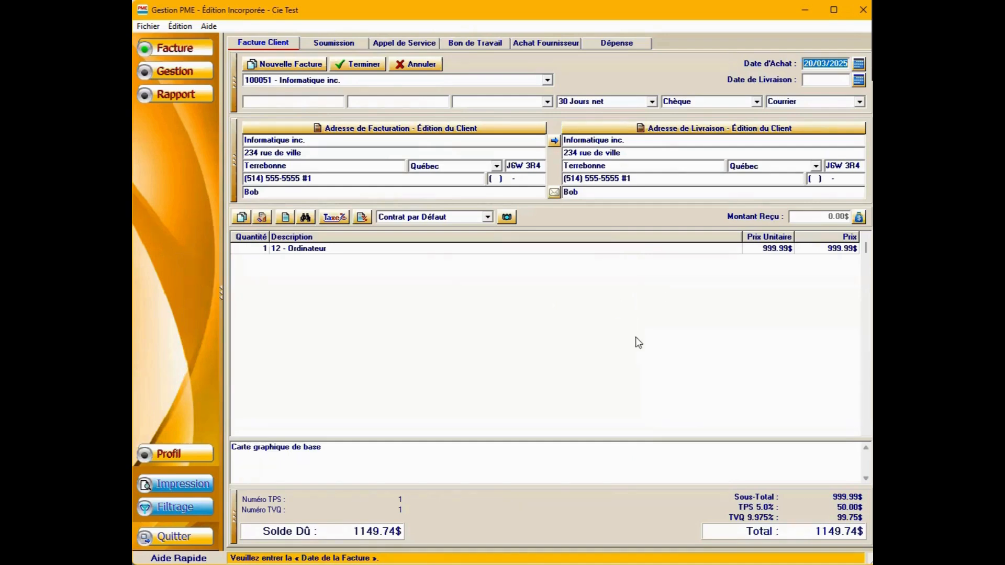
Step: Start a service call for client Informatique inc. and copy the billing address to the call address
{"action": "left_click", "coordinate": [422, 46]}
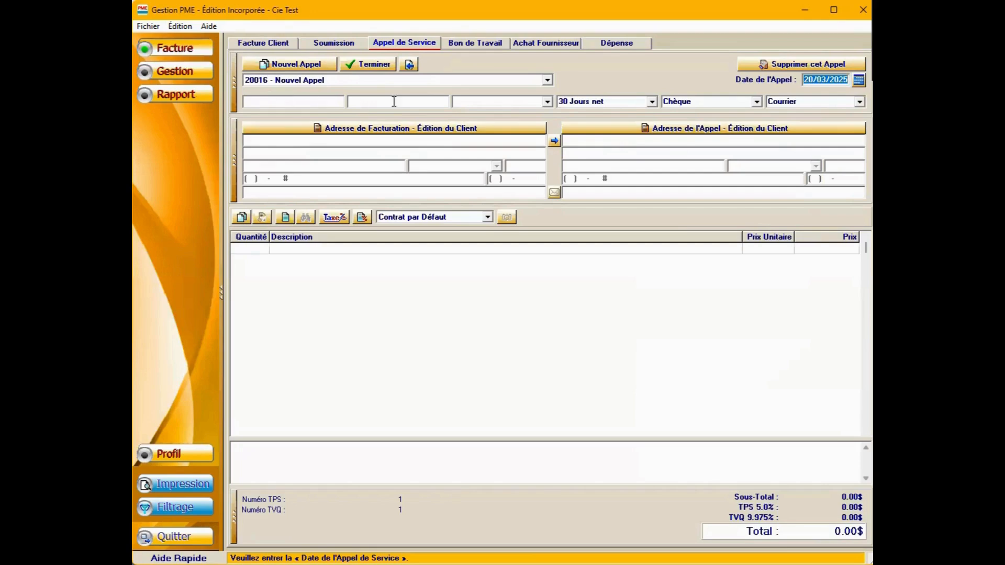
{"action": "left_click", "coordinate": [330, 134]}
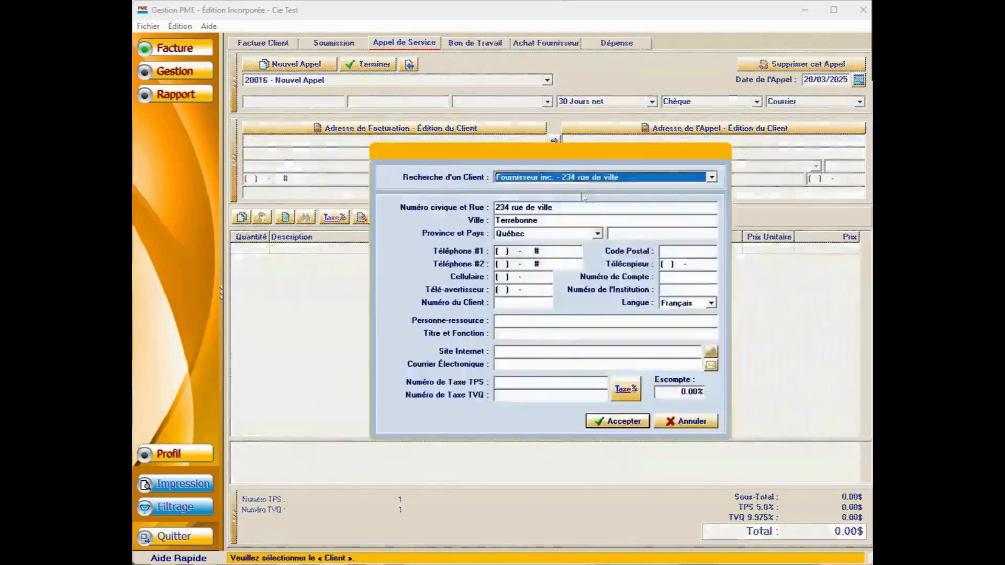
{"action": "left_click", "coordinate": [563, 198]}
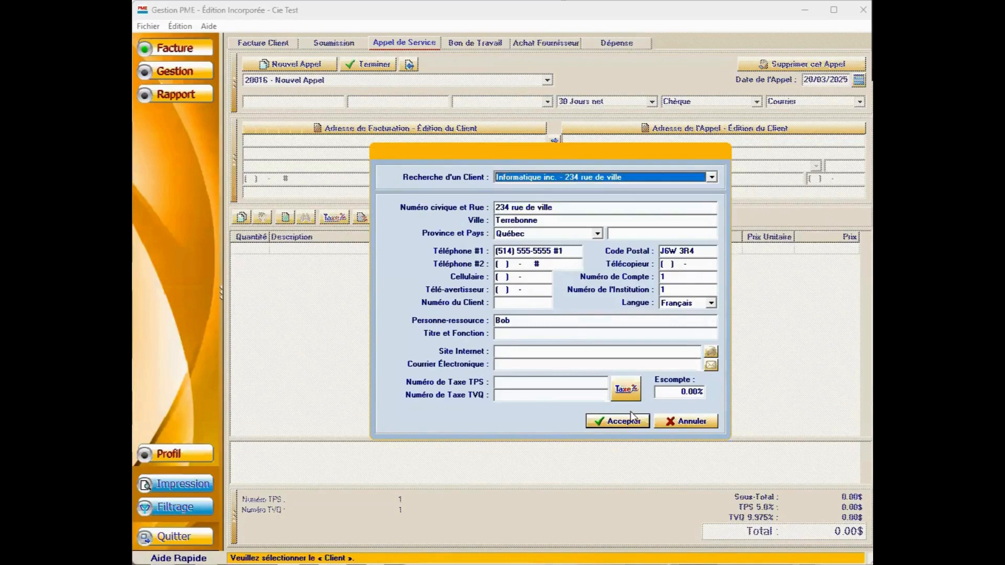
{"action": "left_click", "coordinate": [632, 422]}
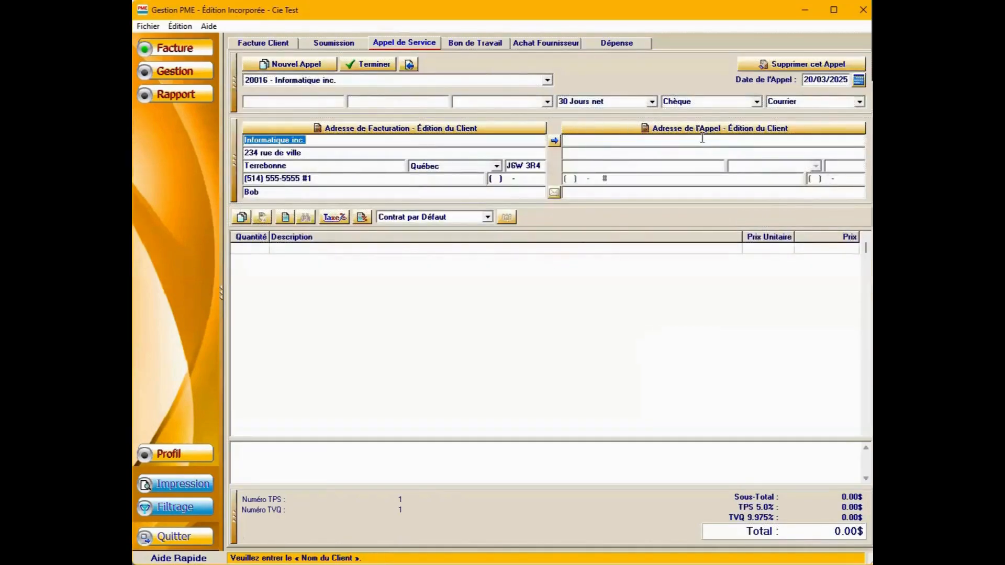
{"action": "left_click", "coordinate": [554, 143]}
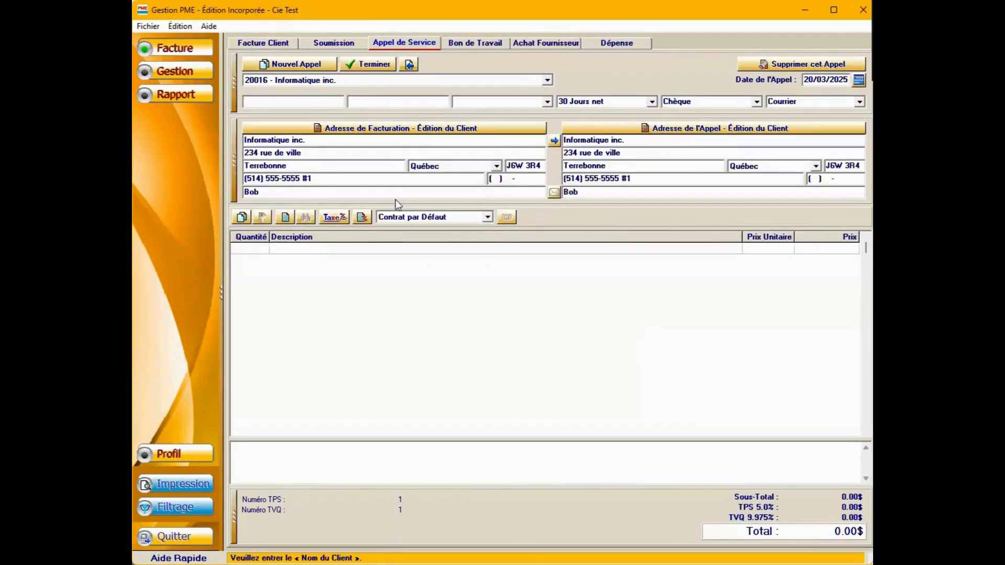
Step: Add one "13 - Carte graphique de jeux" to the service call and transfer the call to a customer invoice
{"action": "left_click", "coordinate": [241, 219]}
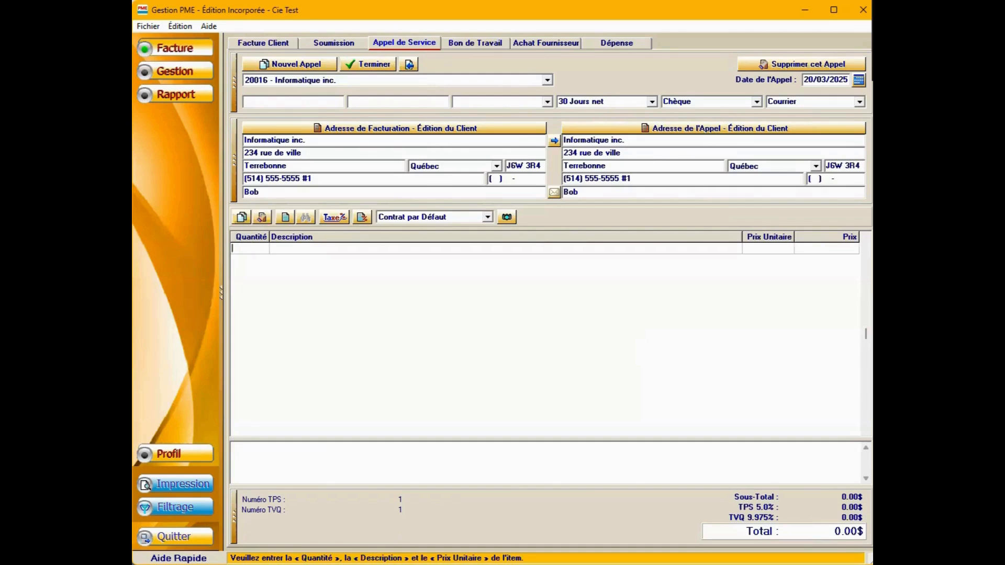
{"action": "type", "text": "1"}
{"action": "key", "text": "Tab"}
{"action": "type", "text": "13"}
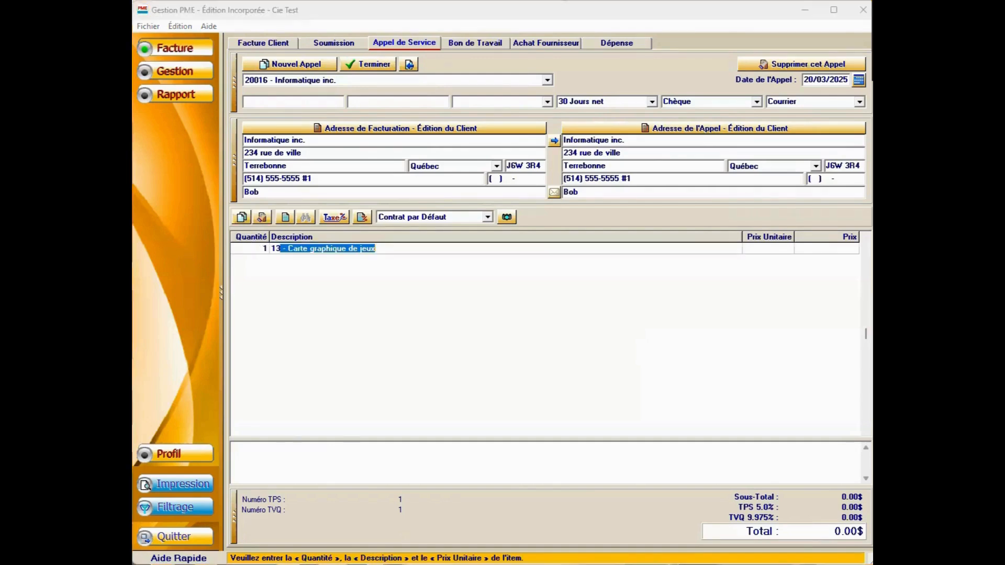
{"action": "key", "text": "Tab"}
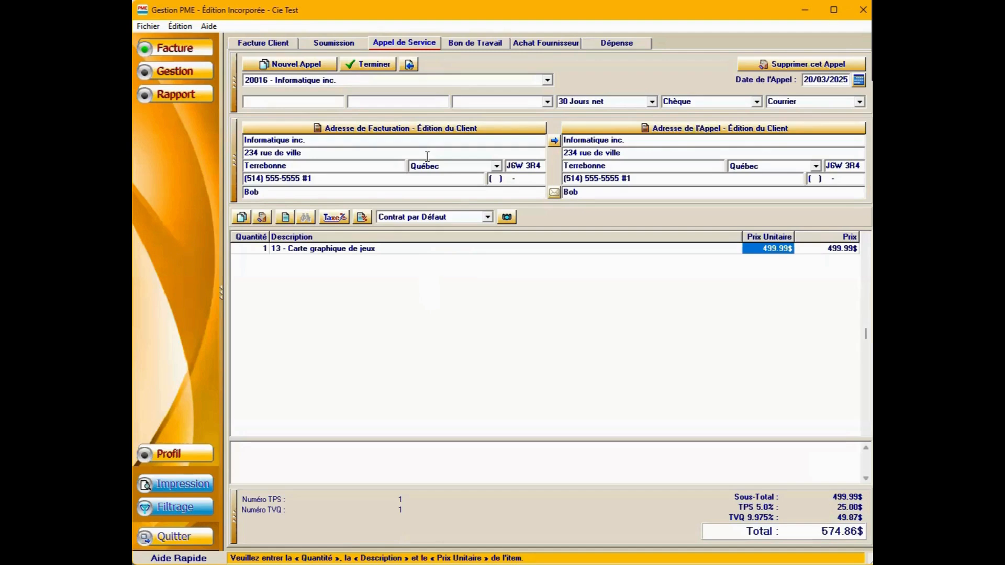
{"action": "left_click", "coordinate": [410, 65]}
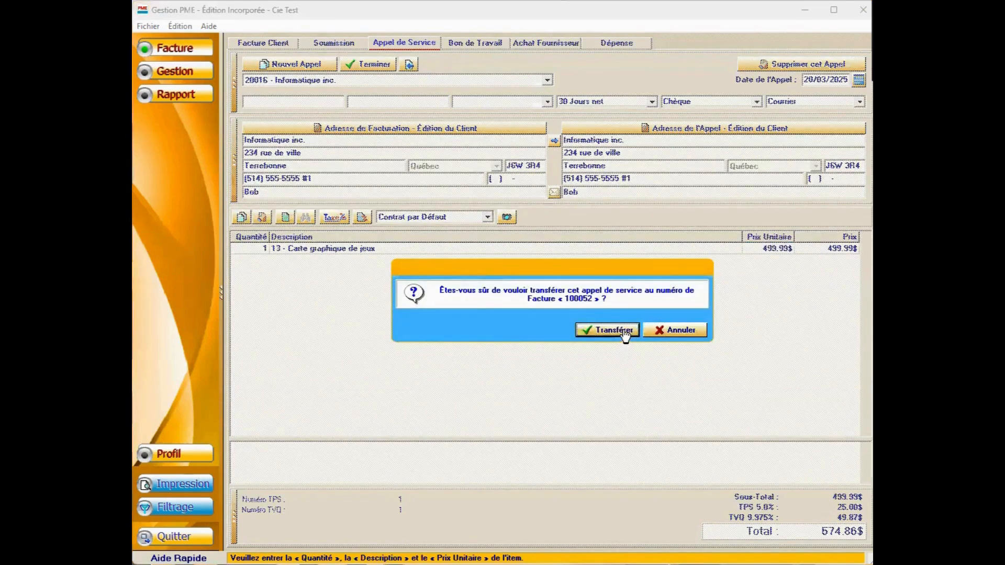
{"action": "left_click", "coordinate": [610, 330]}
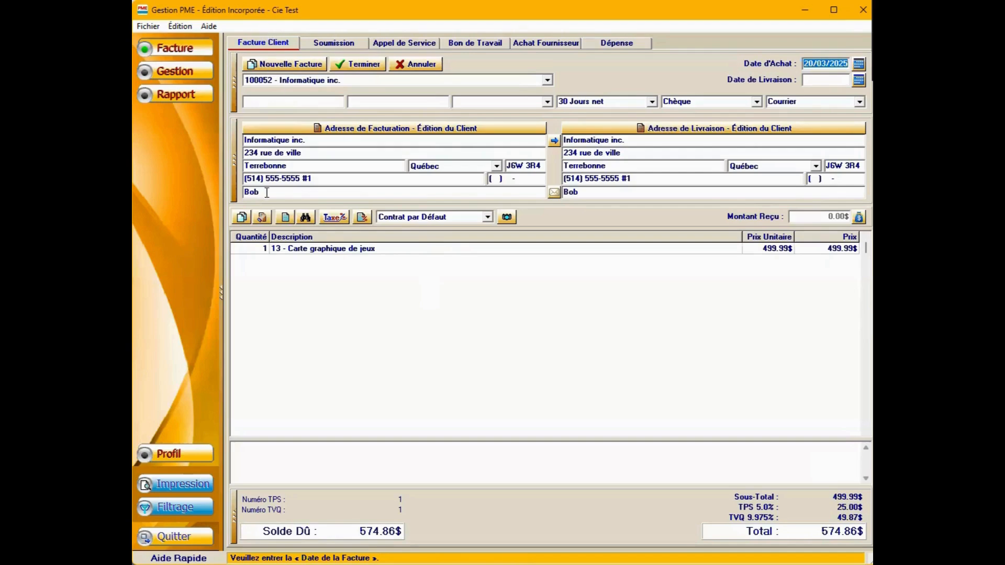
Step: Add a line to the invoice with quantity 1 of "10 - Frais de déplacement"
{"action": "left_click", "coordinate": [242, 218]}
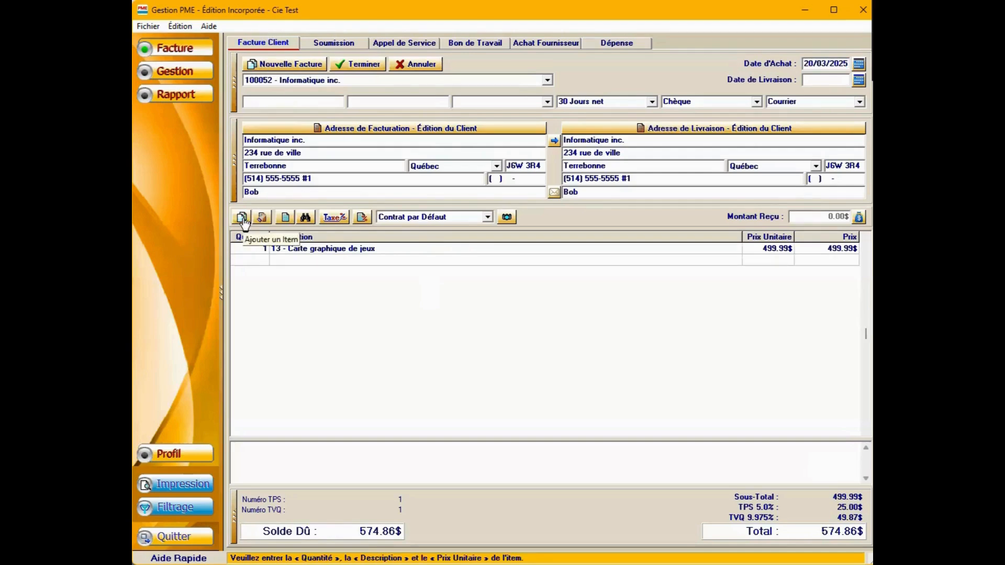
{"action": "type", "text": "1"}
{"action": "key", "text": "Tab"}
{"action": "type", "text": "10"}
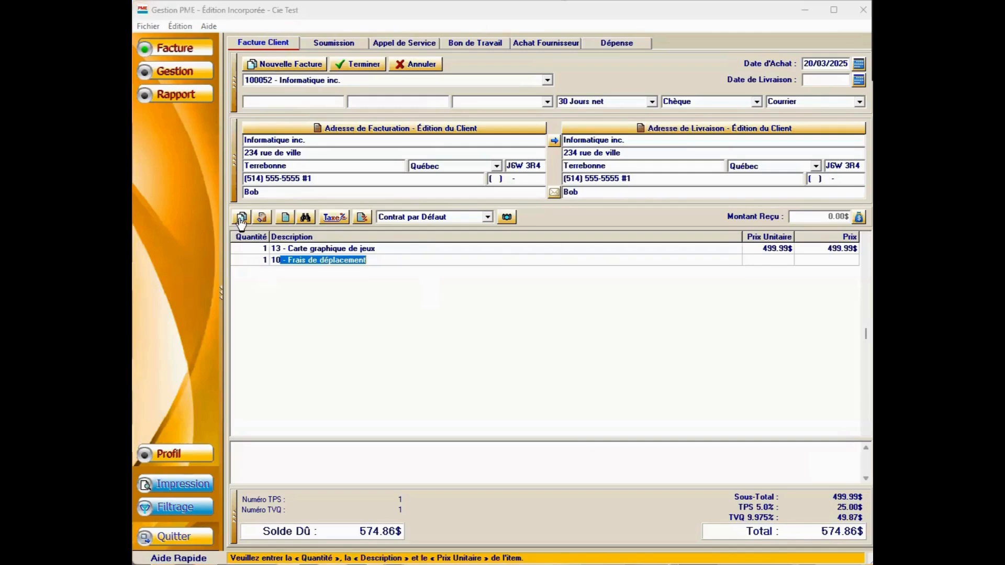
{"action": "key", "text": "Return"}
Step: Add a third invoice line with quantity 1 of "11 - Frais d'installation"
{"action": "type", "text": "1"}
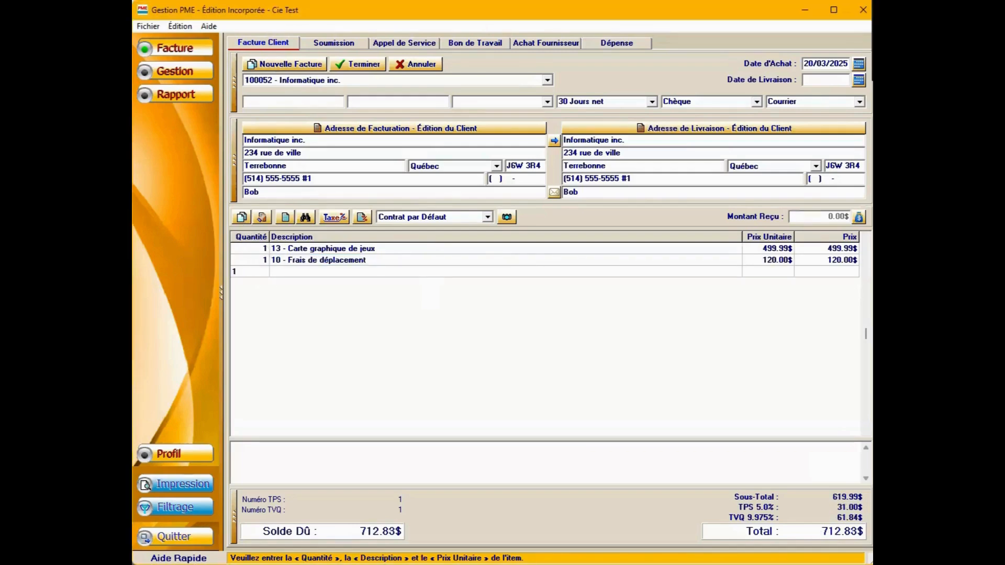
{"action": "type", "text": ".5"}
{"action": "key", "text": "BackSpace"}
{"action": "key", "text": "BackSpace"}
{"action": "left_click", "coordinate": [470, 271]}
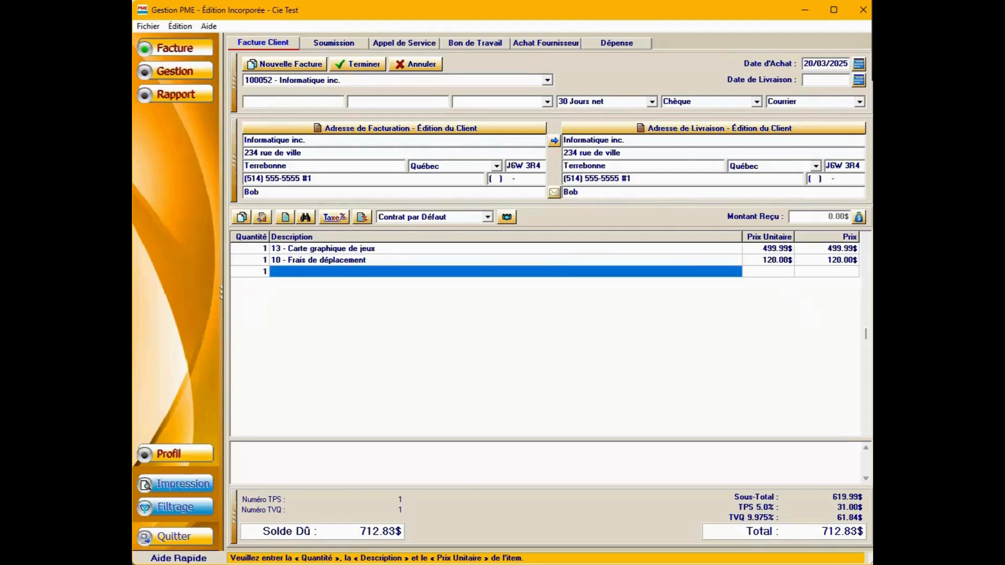
{"action": "type", "text": "11 - Frais d'installation"}
{"action": "key", "text": "Return"}
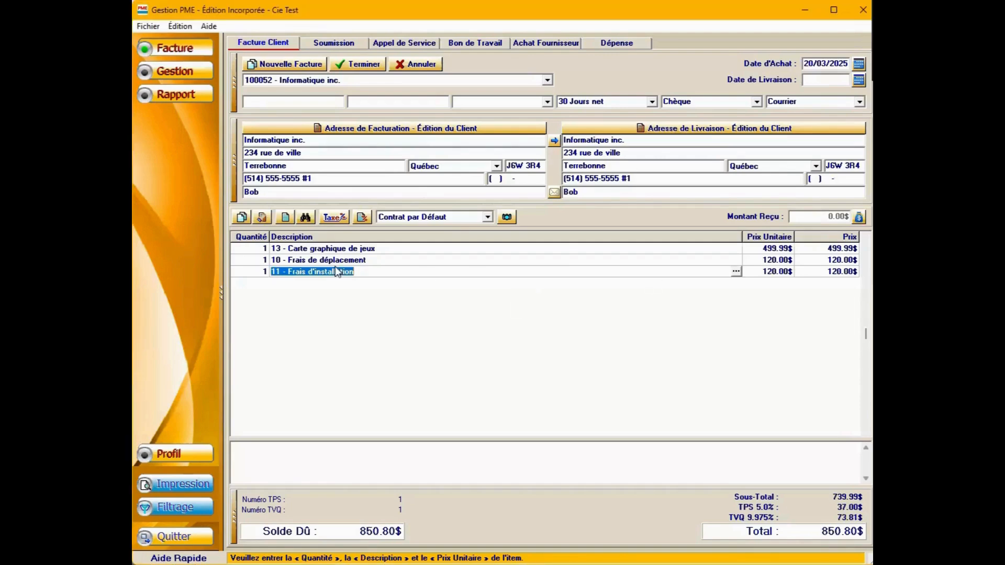
Step: Set the quantity of the "11 - Frais d'installation" line to 1.5
{"action": "left_click", "coordinate": [264, 273]}
{"action": "left_click", "coordinate": [264, 273]}
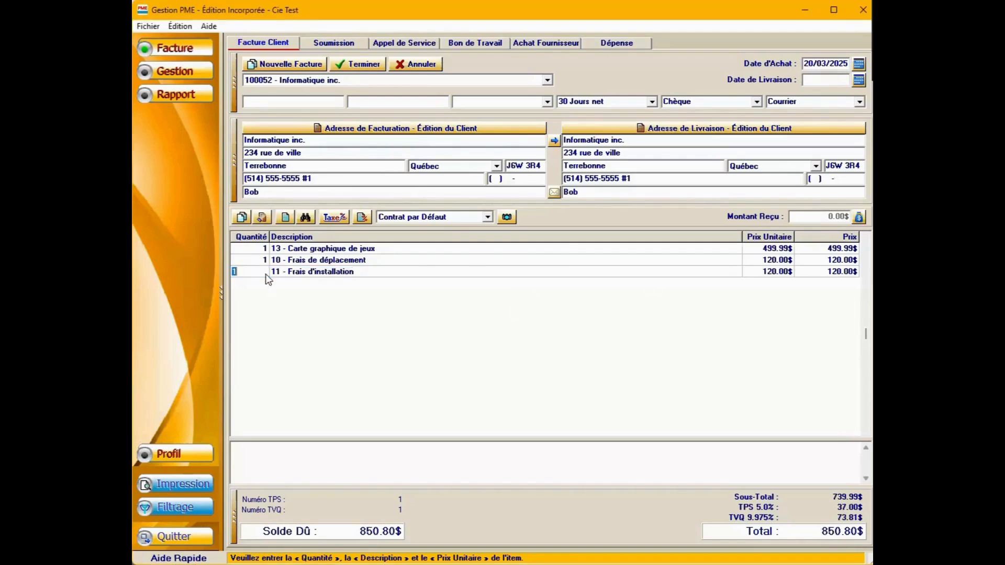
{"action": "type", "text": "1.5"}
{"action": "key", "text": "Return"}
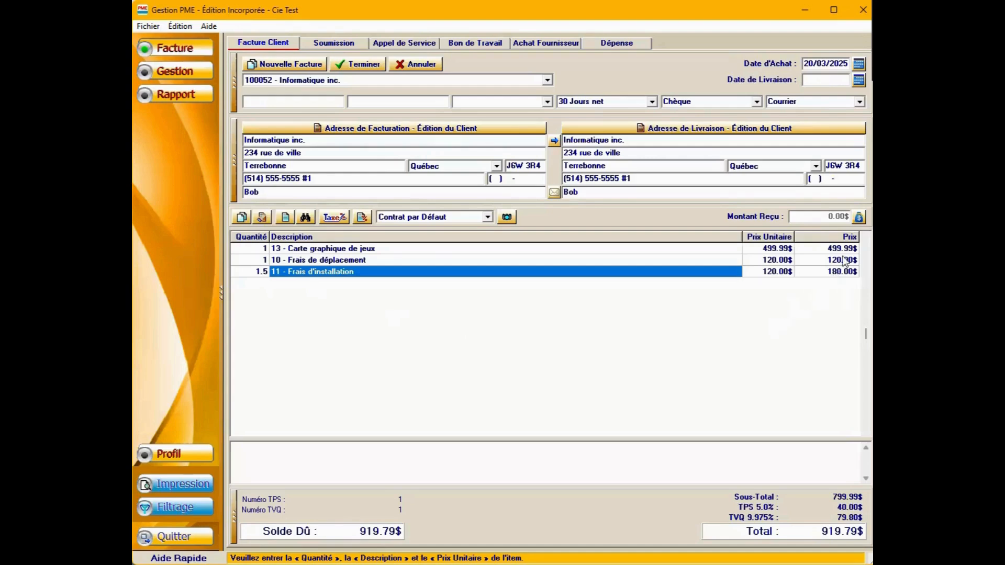